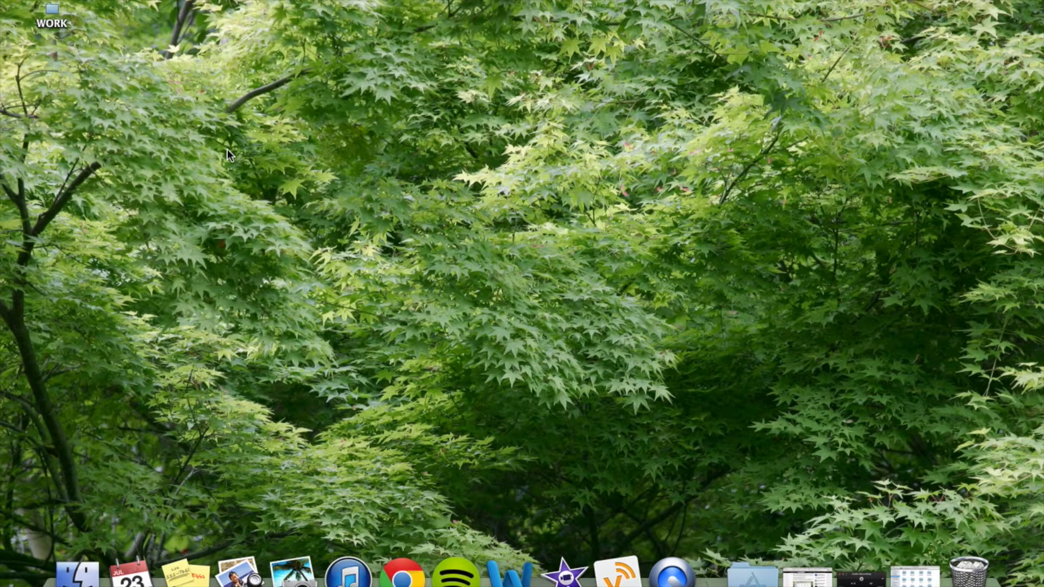
- Copy RSS Visualizer.qtz from the Downloads folder, then close the Finder window
{"action": "left_click", "coordinate": [913, 581]}
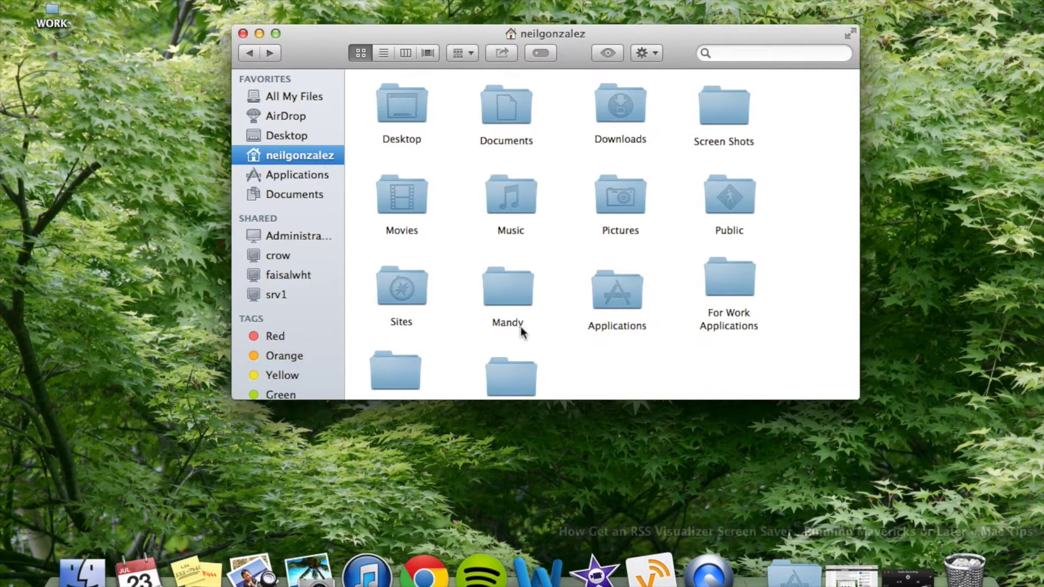
{"action": "double_click", "coordinate": [619, 95]}
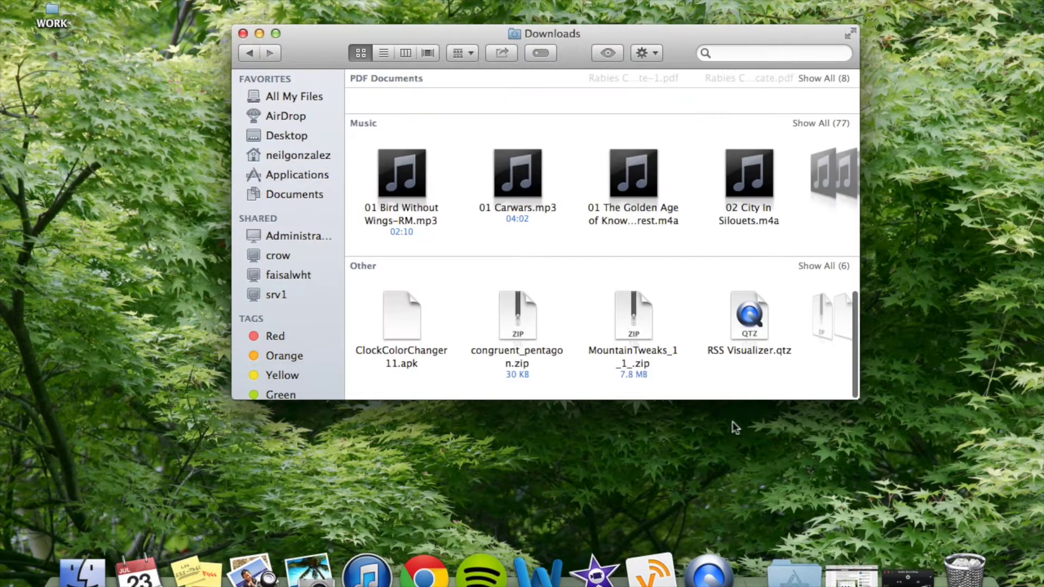
{"action": "right_click", "coordinate": [752, 328]}
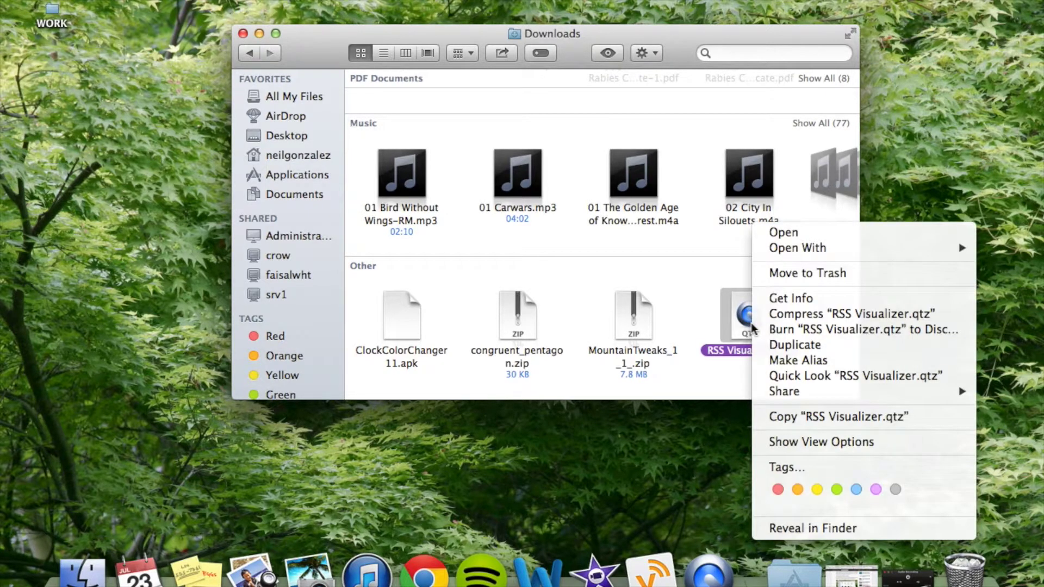
{"action": "left_click", "coordinate": [833, 415]}
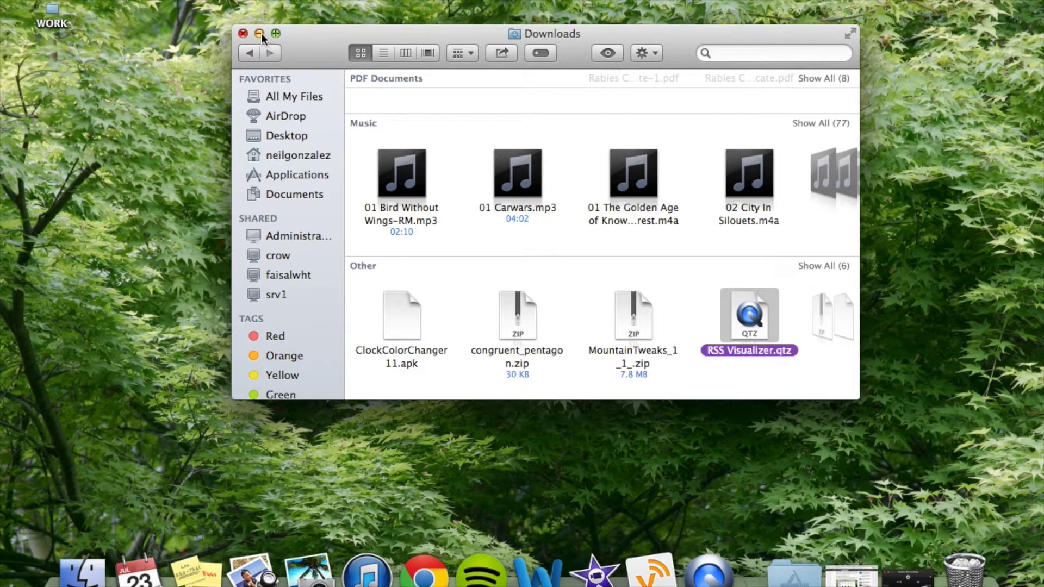
{"action": "left_click", "coordinate": [243, 34]}
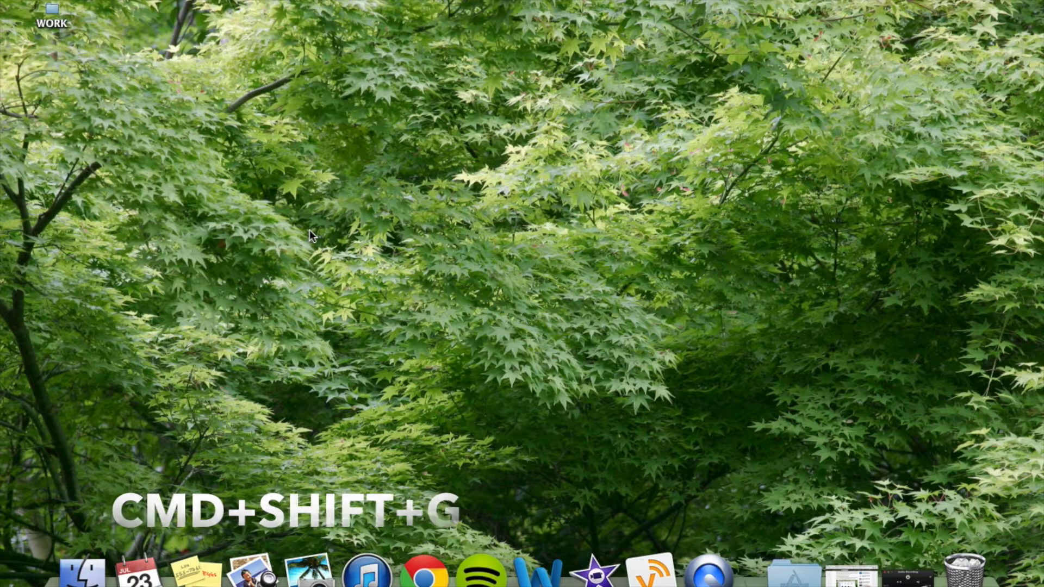
- Paste RSS Visualizer.qtz into ~/Library/Screen Savers via Go to Folder, then close the window
{"action": "key", "text": "super+shift+g"}
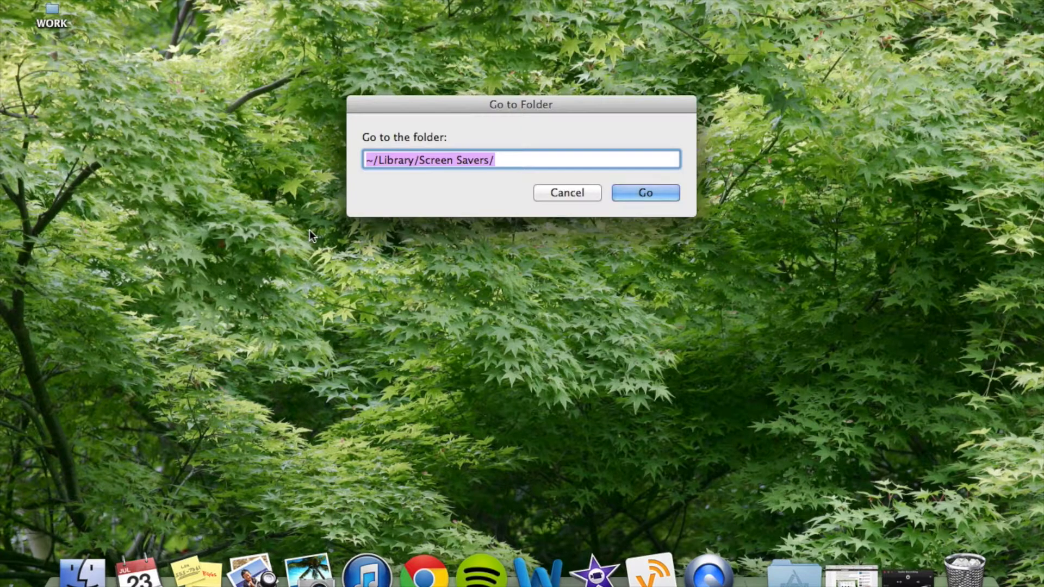
{"action": "left_click", "coordinate": [516, 162]}
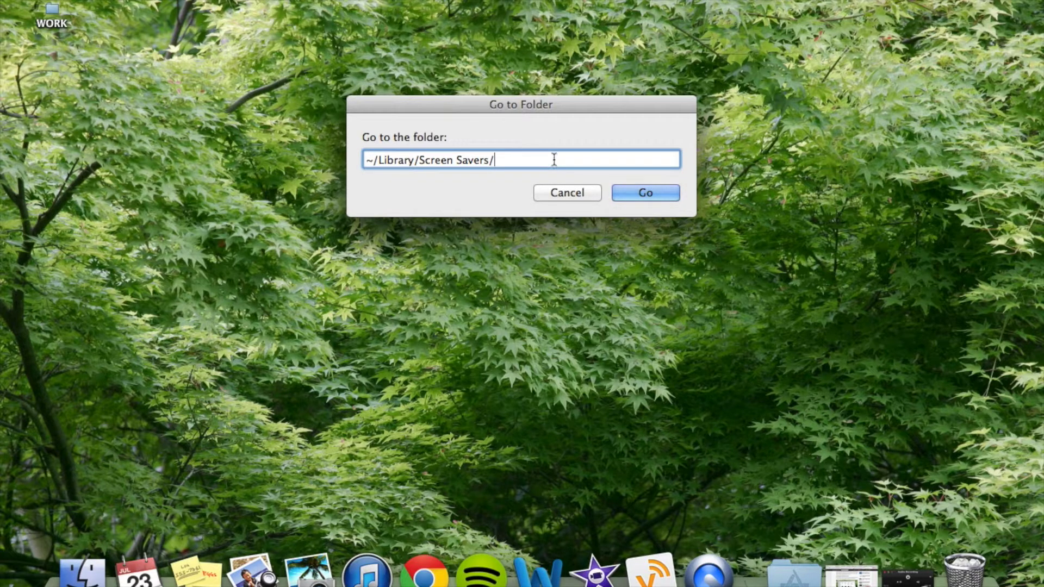
{"action": "left_click", "coordinate": [644, 188]}
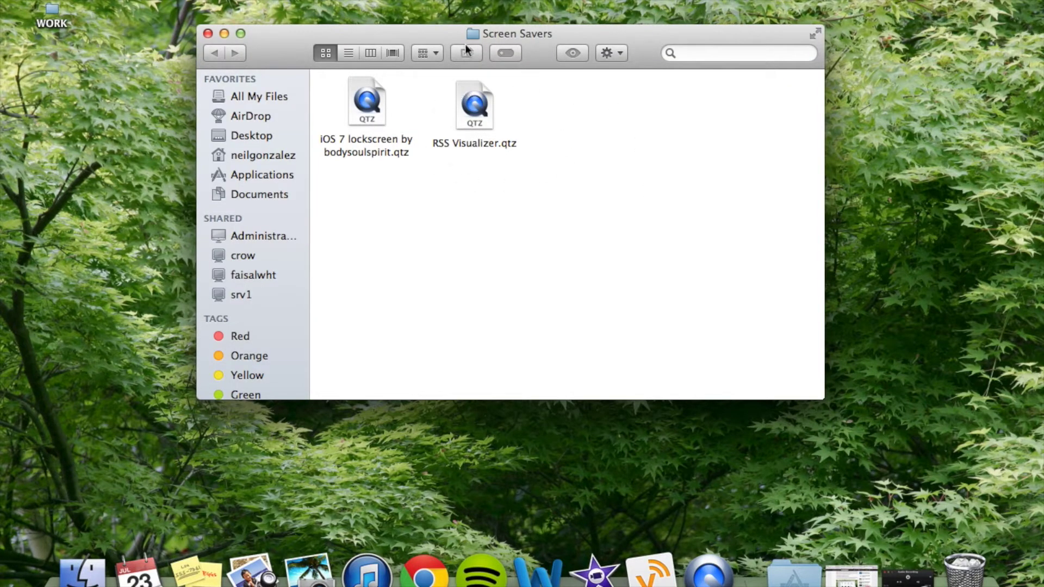
{"action": "right_click", "coordinate": [556, 129]}
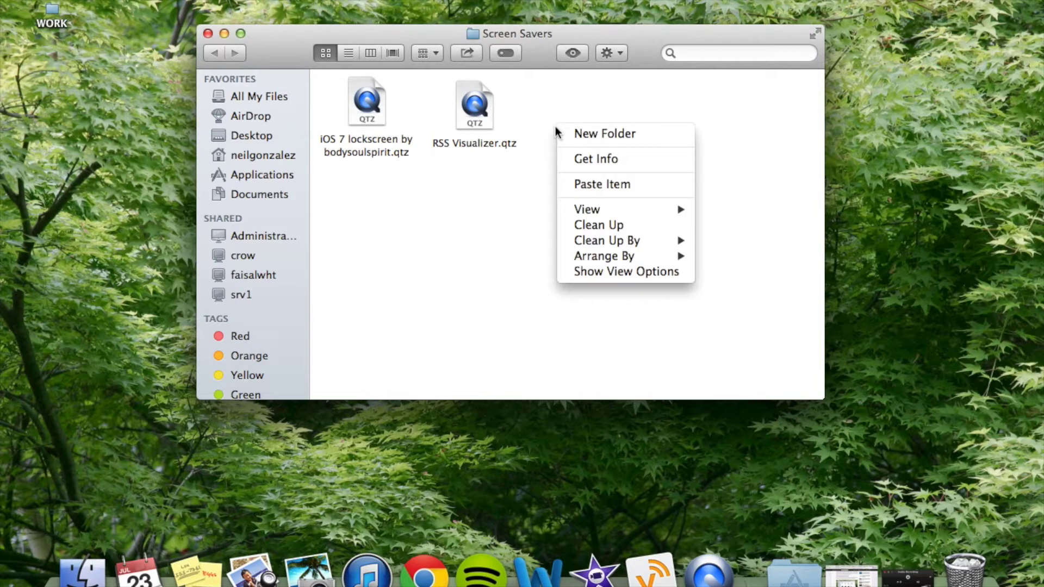
{"action": "left_click", "coordinate": [618, 185]}
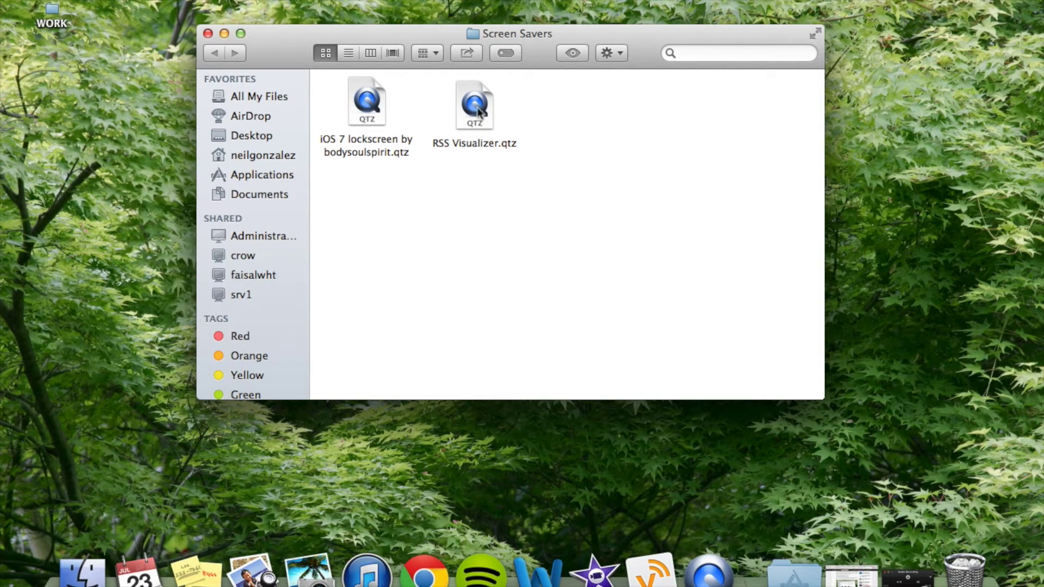
{"action": "left_click", "coordinate": [208, 33]}
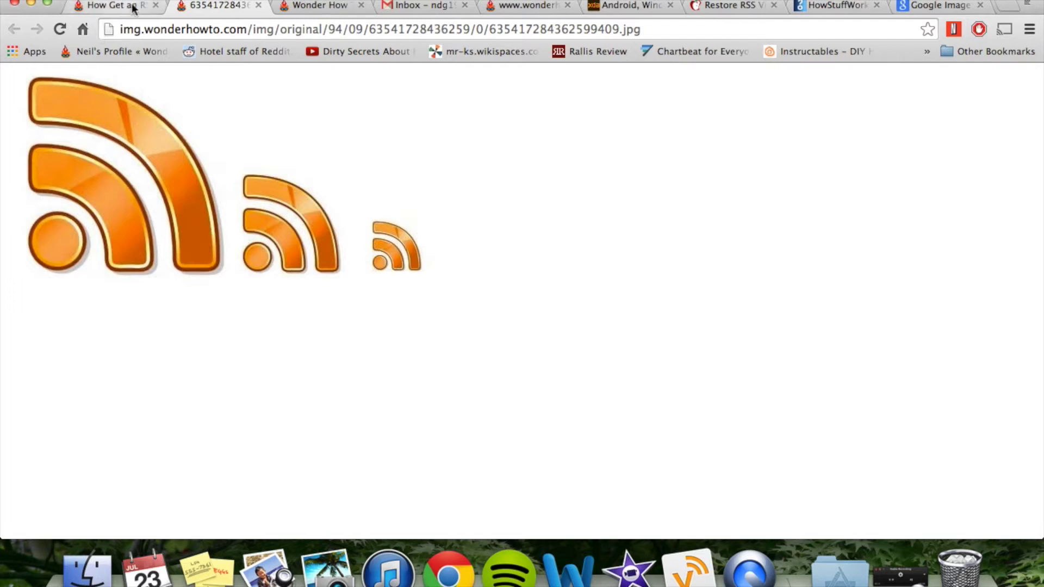
- Switch Chrome to the Wonder How To tab
{"action": "left_click", "coordinate": [318, 7]}
{"action": "left_click", "coordinate": [311, 31]}
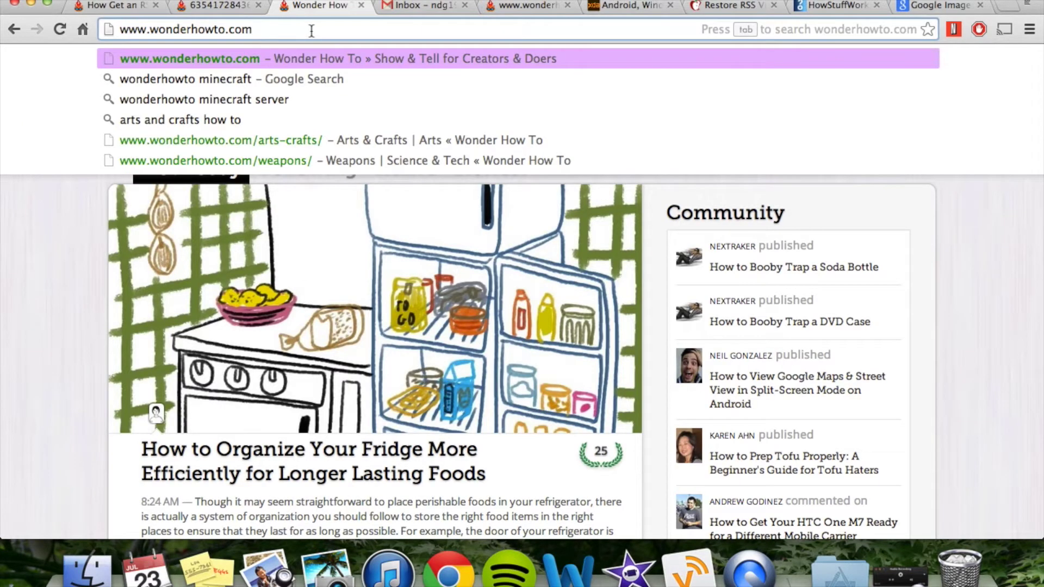
{"action": "type", "text": "/rss"}
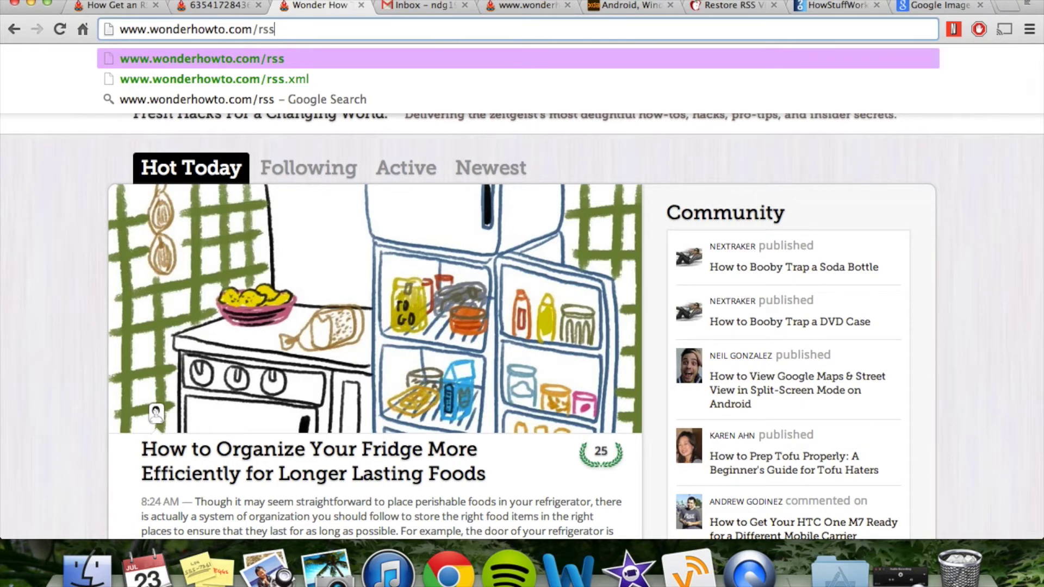
{"action": "type", "text": "."}
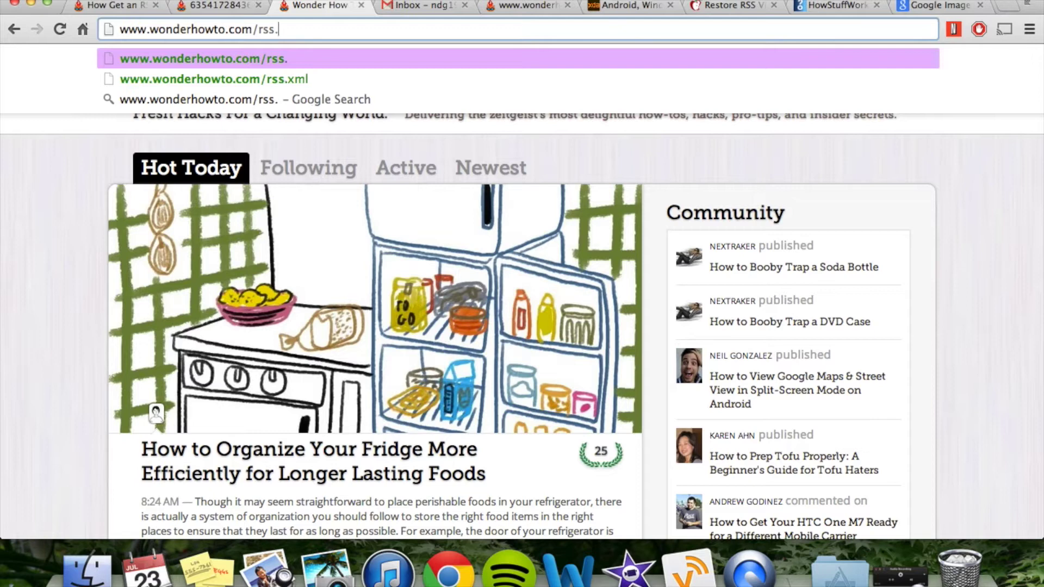
{"action": "type", "text": "xml"}
{"action": "key", "text": "Return"}
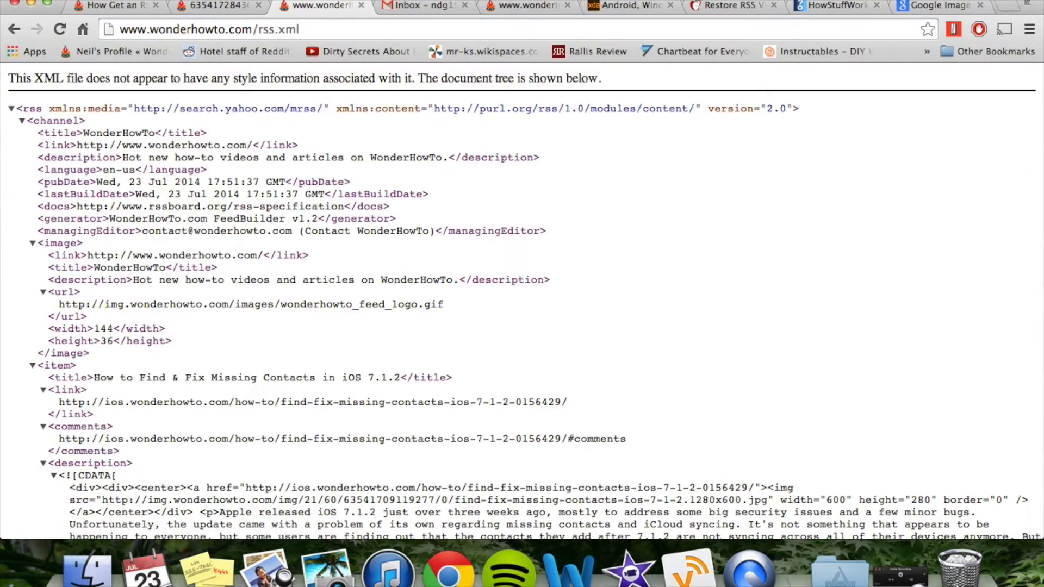
{"action": "left_click", "coordinate": [312, 31]}
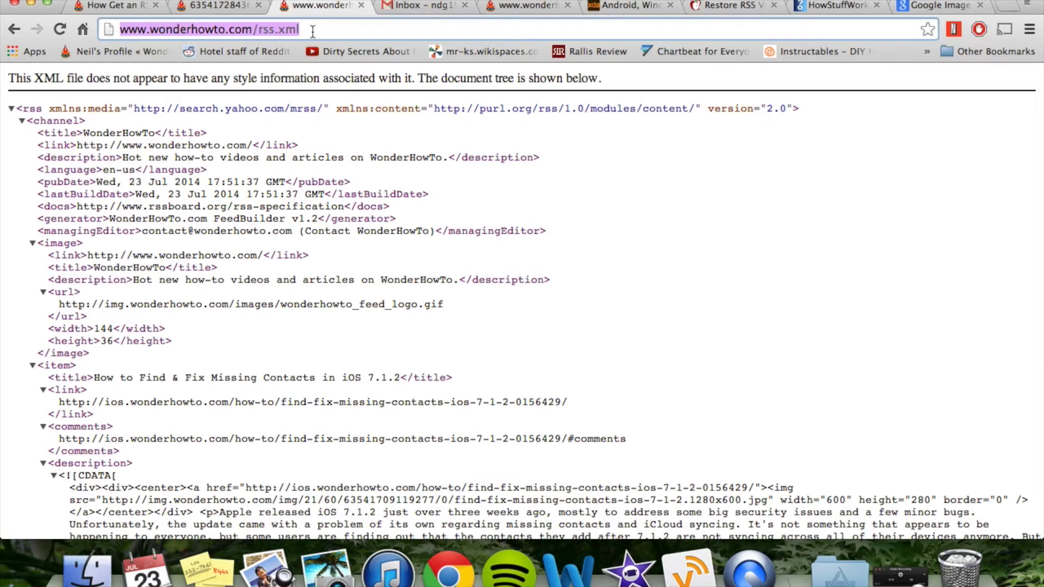
{"action": "left_click", "coordinate": [33, 4]}
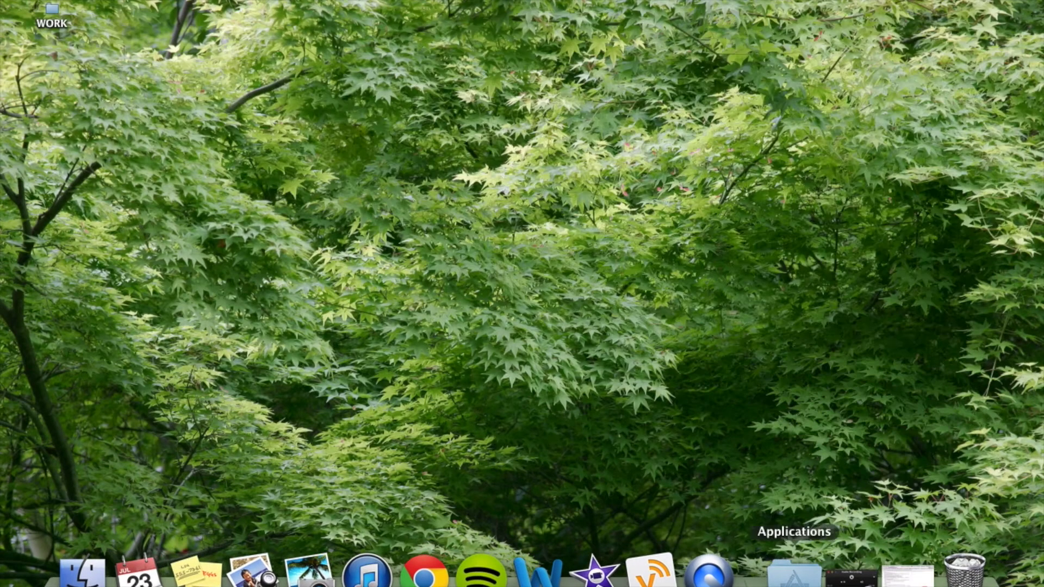
- Launch System Preferences from the Applications folder
{"action": "left_click", "coordinate": [793, 570]}
{"action": "scroll", "coordinate": [660, 241], "scroll_direction": "down", "scroll_amount": 5}
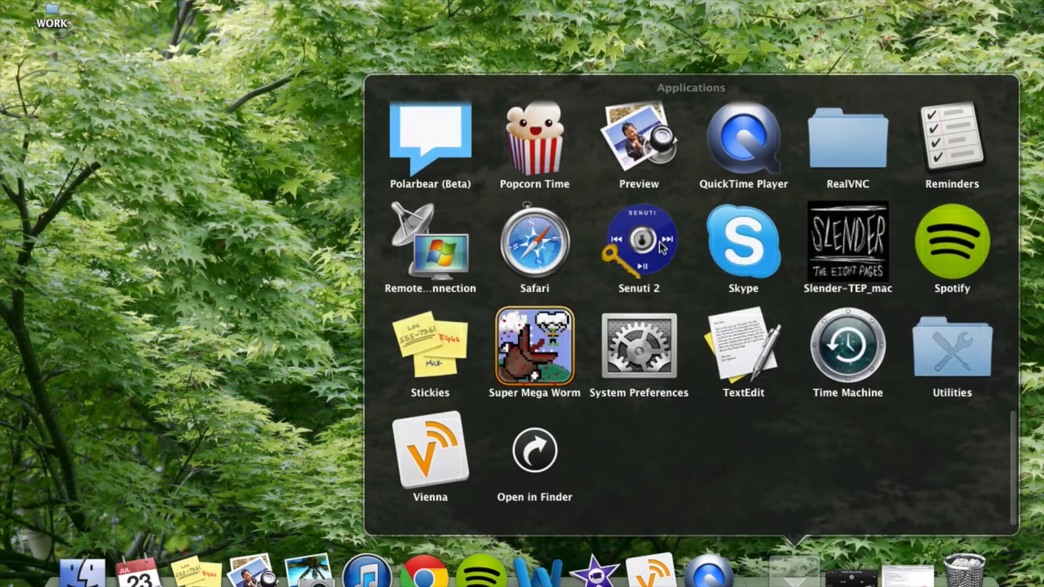
{"action": "left_click", "coordinate": [637, 355]}
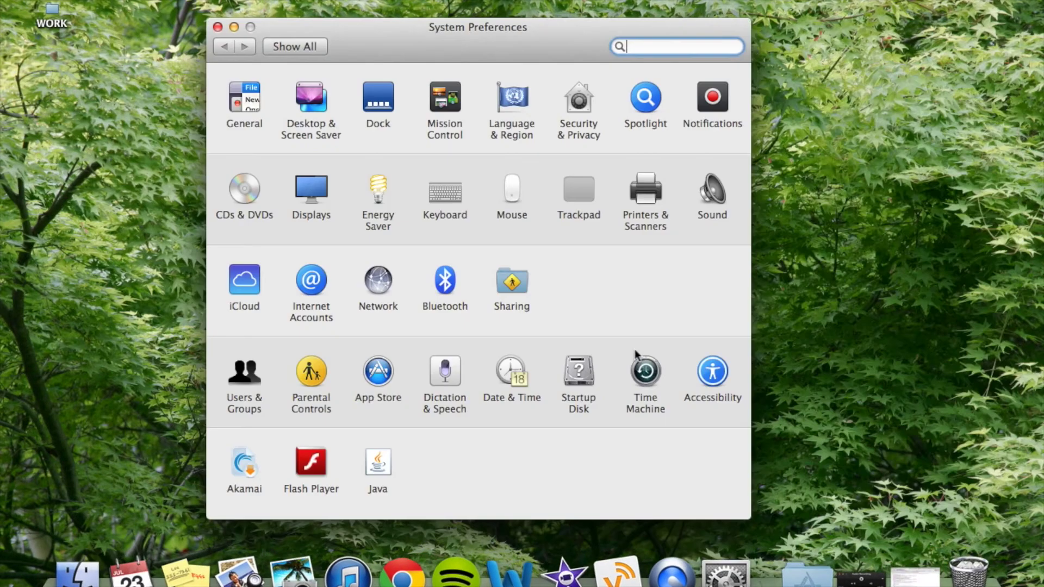
- Select RSS Visualizer as the screen saver in Desktop & Screen Saver and open its options
{"action": "left_click", "coordinate": [313, 95]}
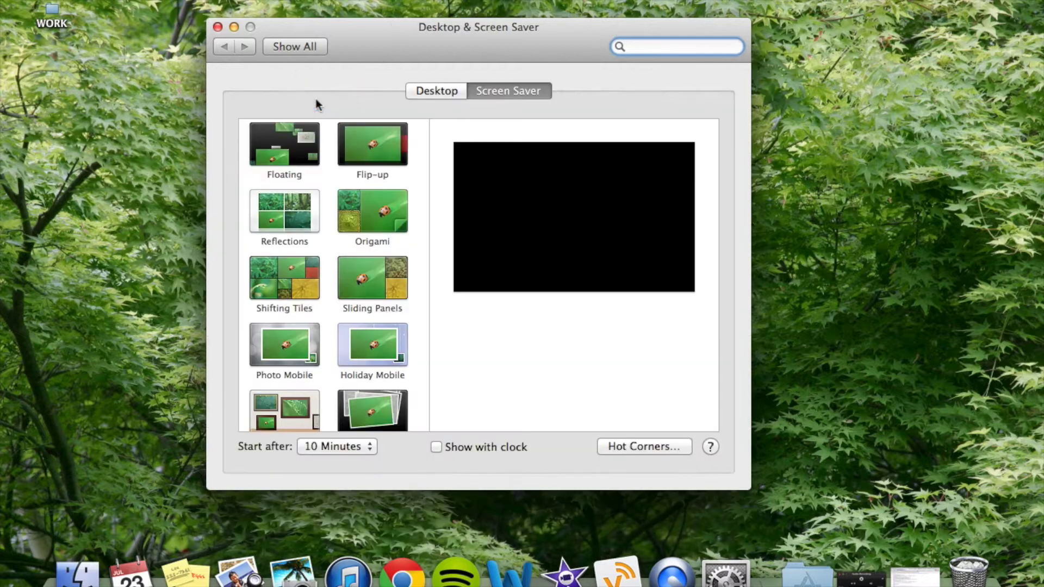
{"action": "scroll", "coordinate": [334, 306], "scroll_direction": "down", "scroll_amount": 10}
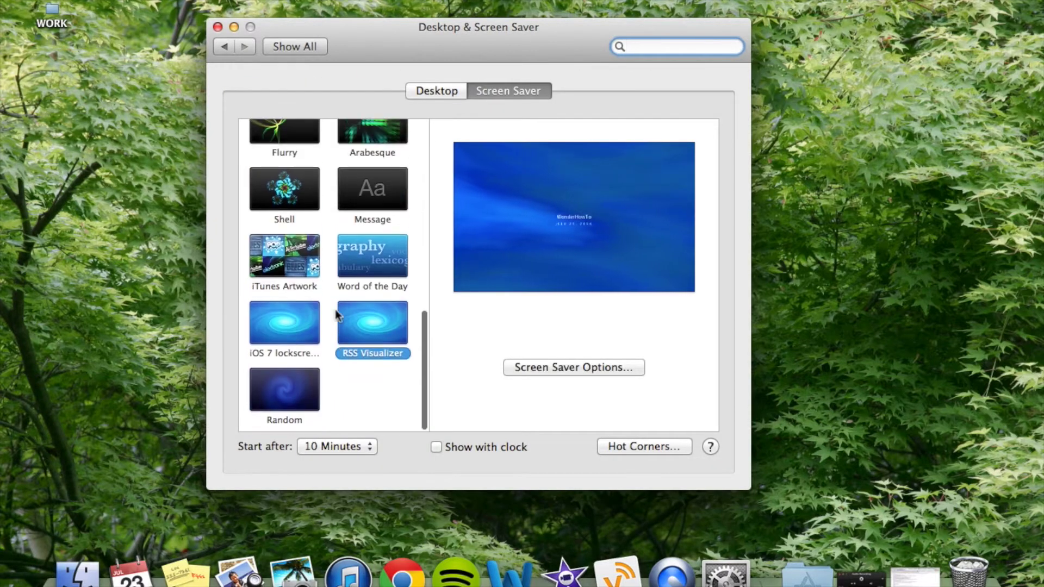
{"action": "left_click", "coordinate": [377, 328]}
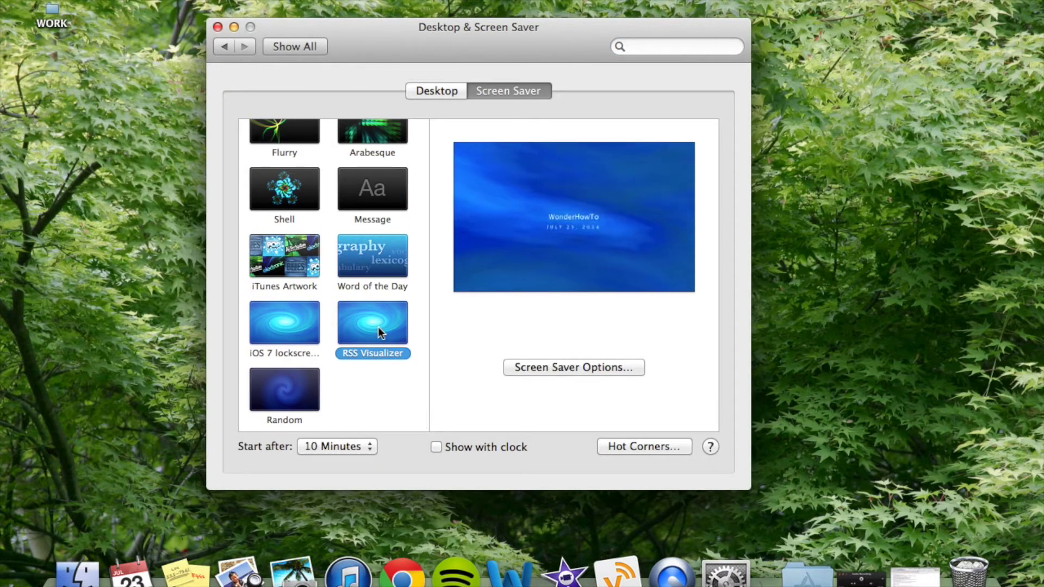
{"action": "left_click", "coordinate": [575, 367]}
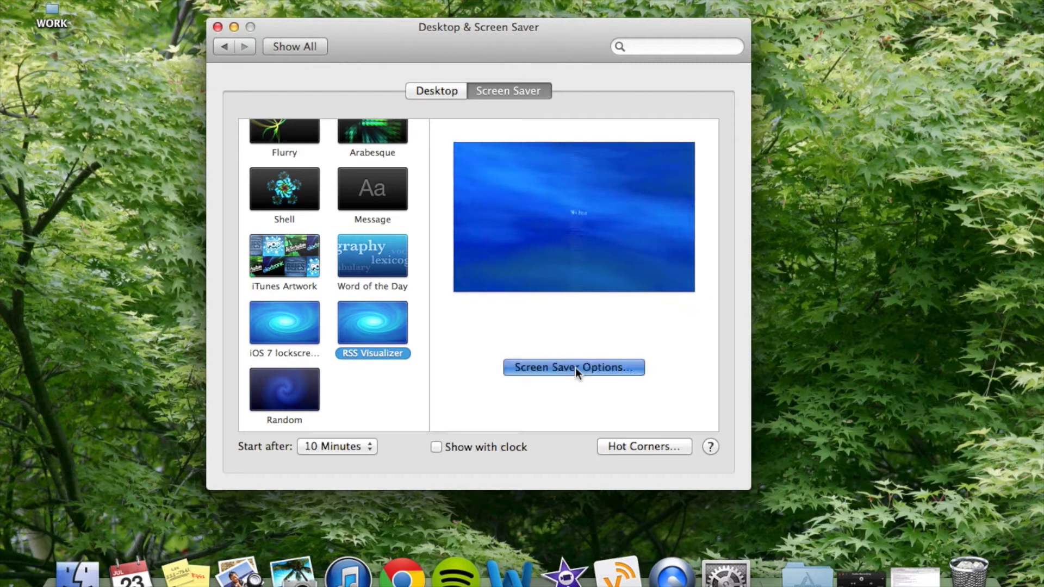
- Keep the WonderHowTo rss.xml feed URL, set article display to 18 seconds, and confirm
{"action": "triple_click", "coordinate": [559, 251]}
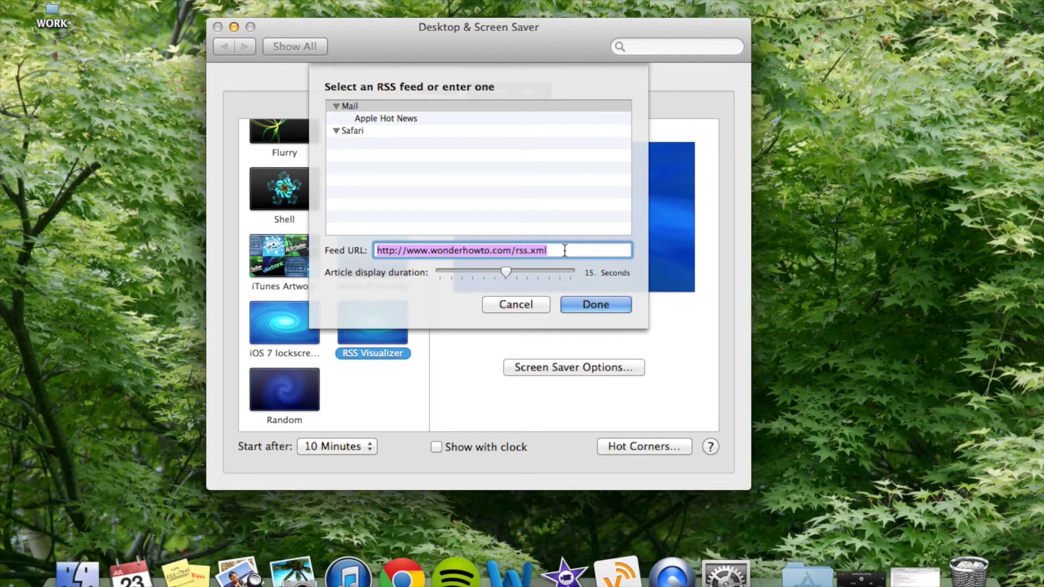
{"action": "left_click", "coordinate": [565, 250]}
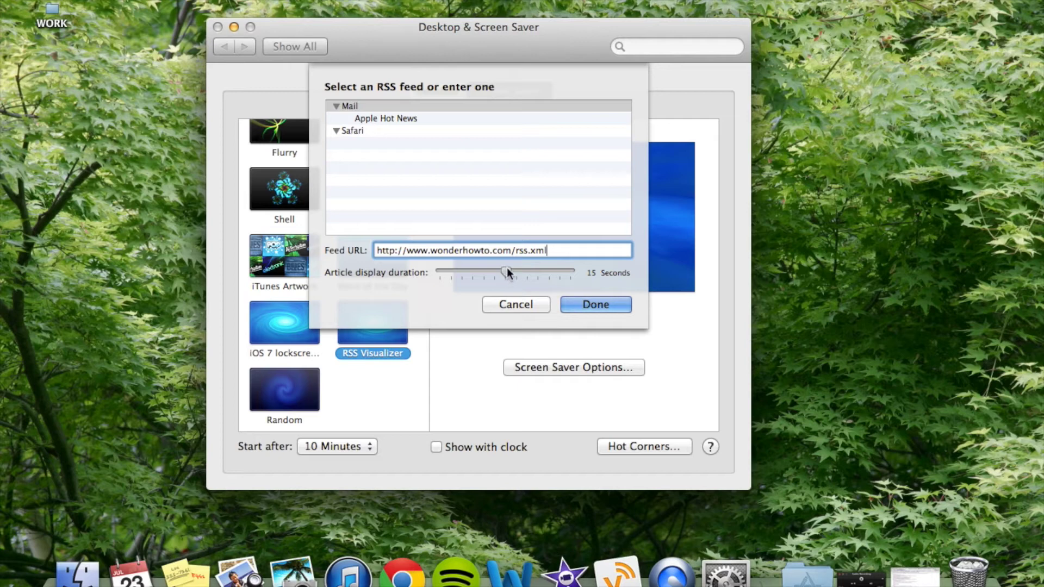
{"action": "left_click_drag", "start_coordinate": [507, 267], "coordinate": [560, 274]}
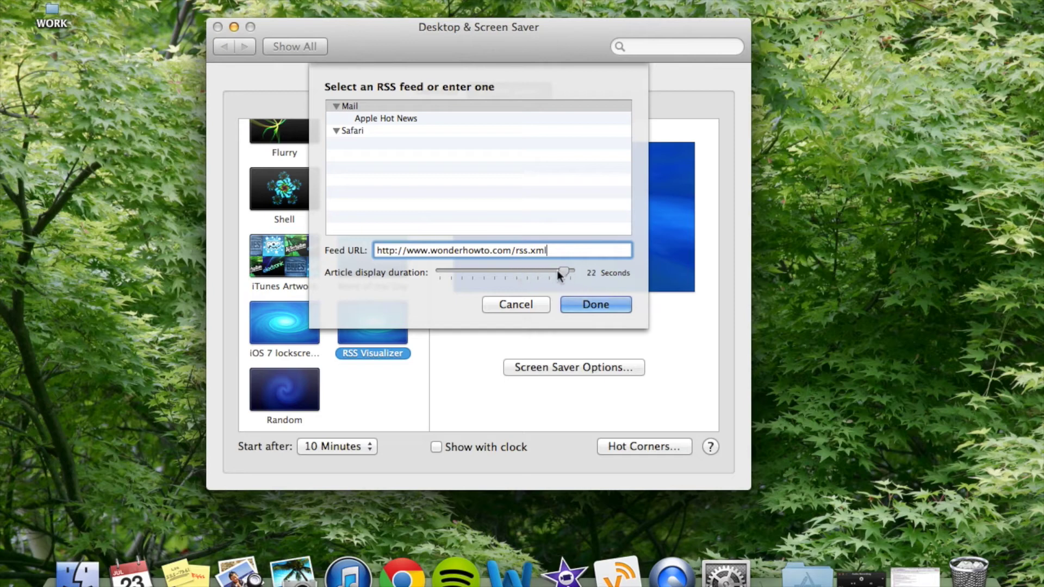
{"action": "left_click", "coordinate": [577, 298]}
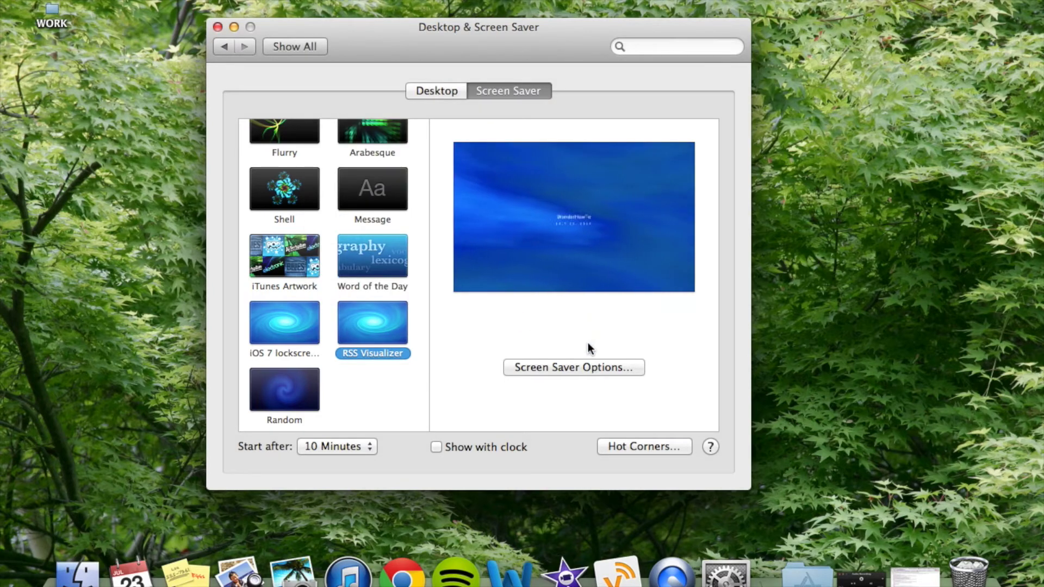
{"action": "mouse_move", "coordinate": [572, 184]}
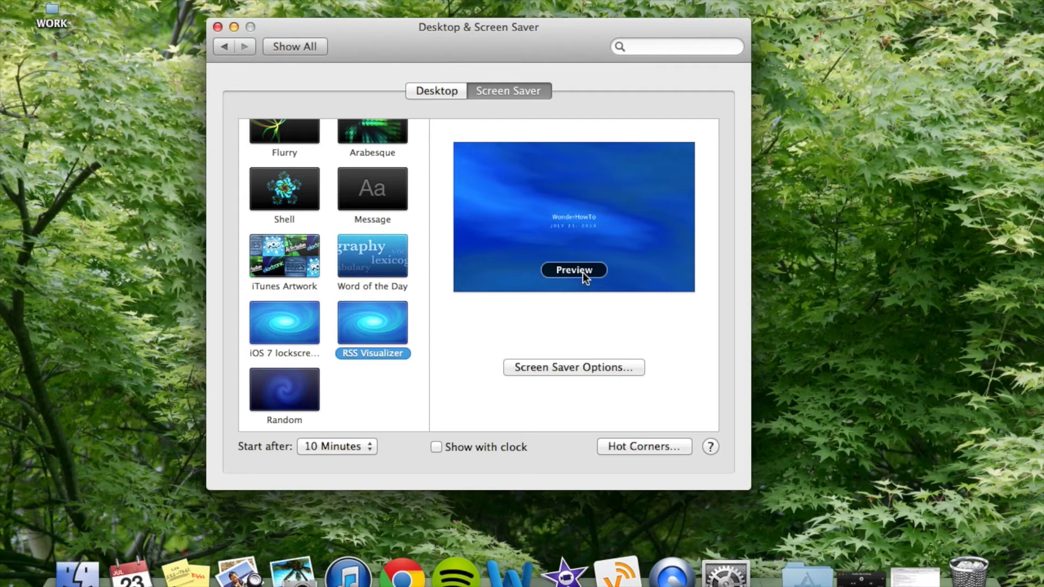